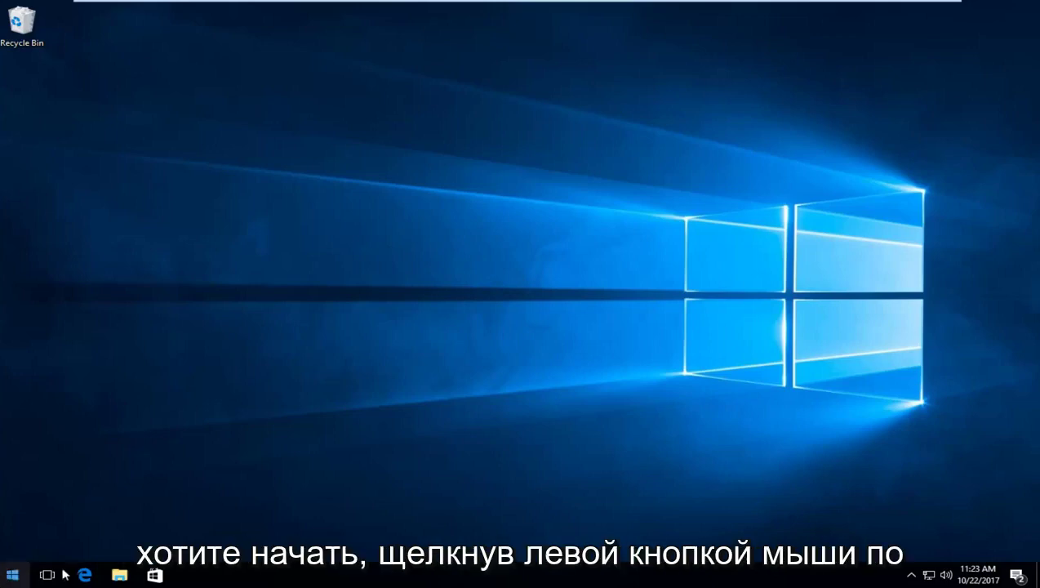
Find File Explorer Options through system search and open its dialog.
left_click(4, 580)
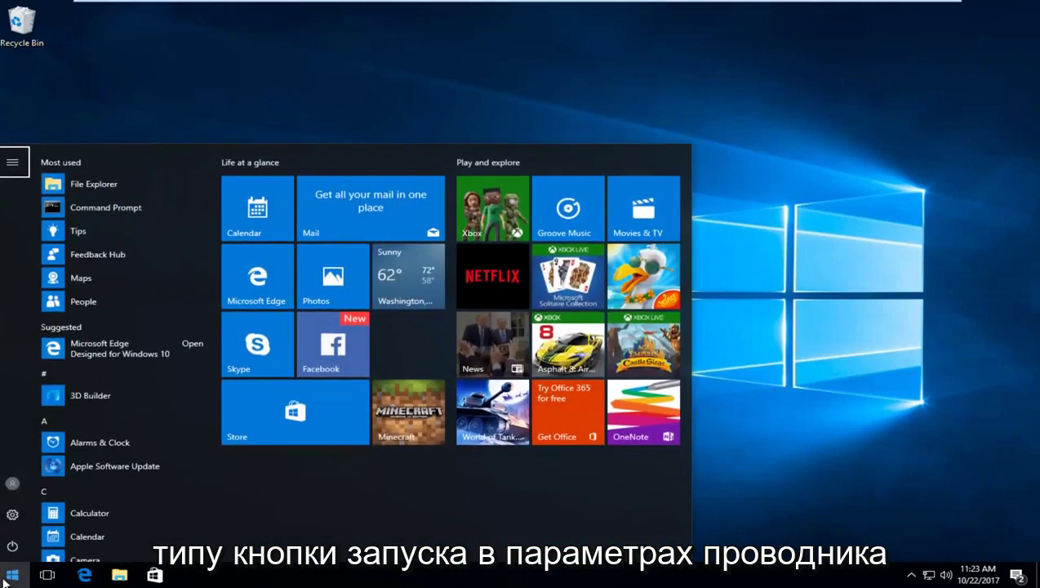
type("file explorer options")
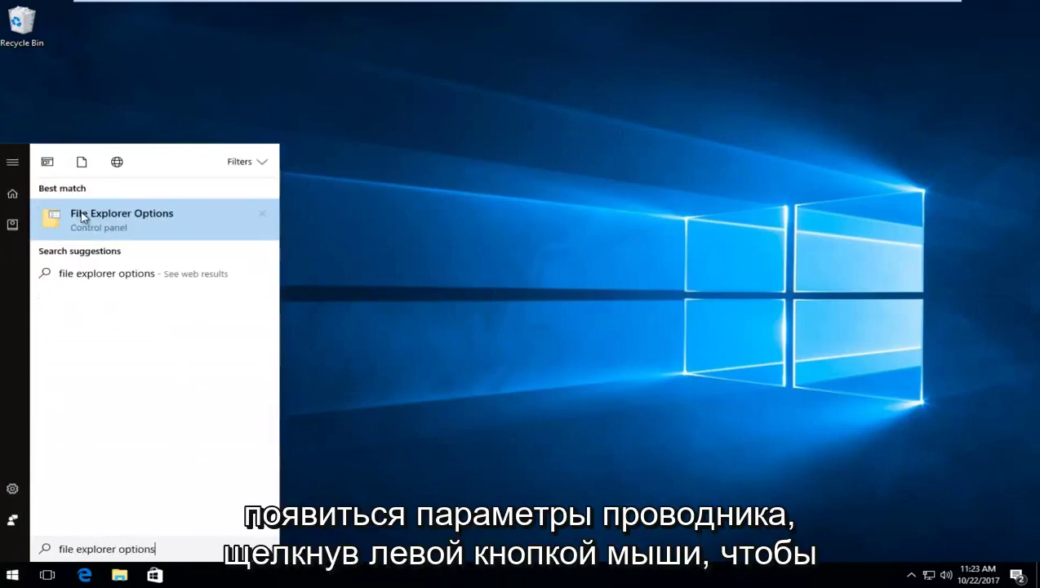
left_click(85, 217)
left_click_drag(197, 111, 318, 112)
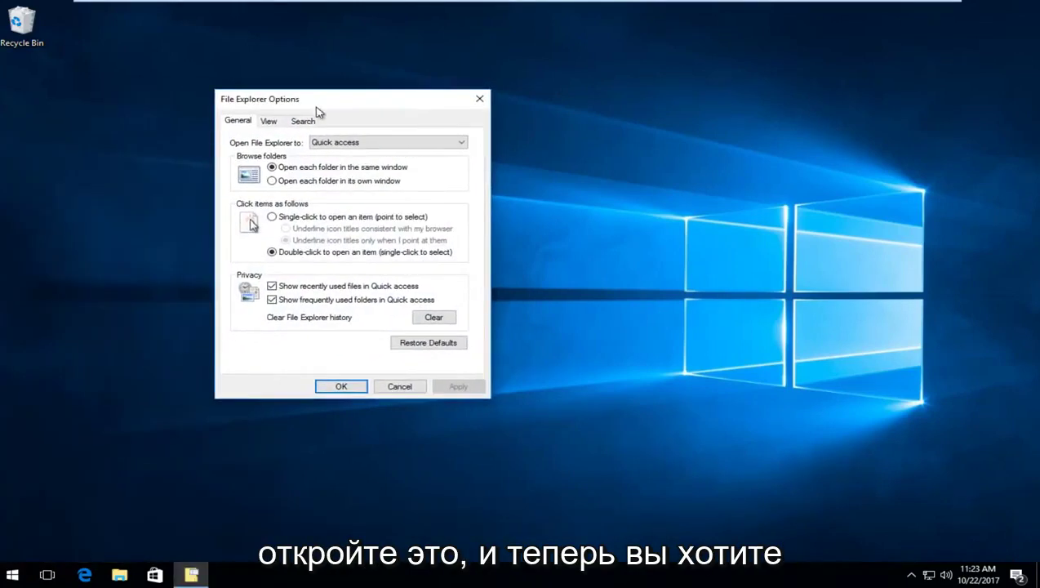
Turn on showing hidden files, folders, and drives in the advanced view settings, and apply the change.
left_click(269, 122)
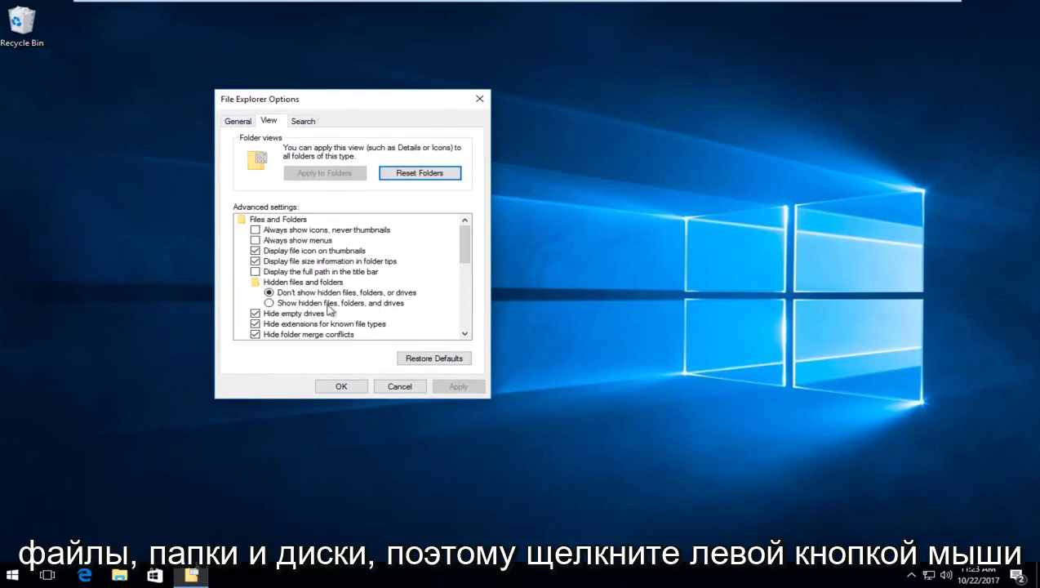
left_click(269, 303)
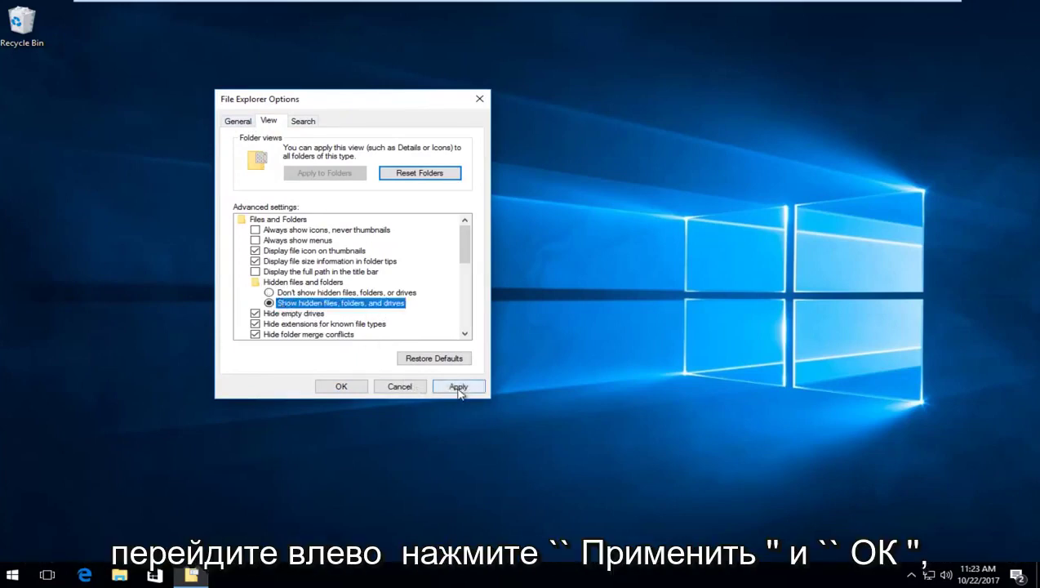
left_click(458, 389)
left_click(332, 387)
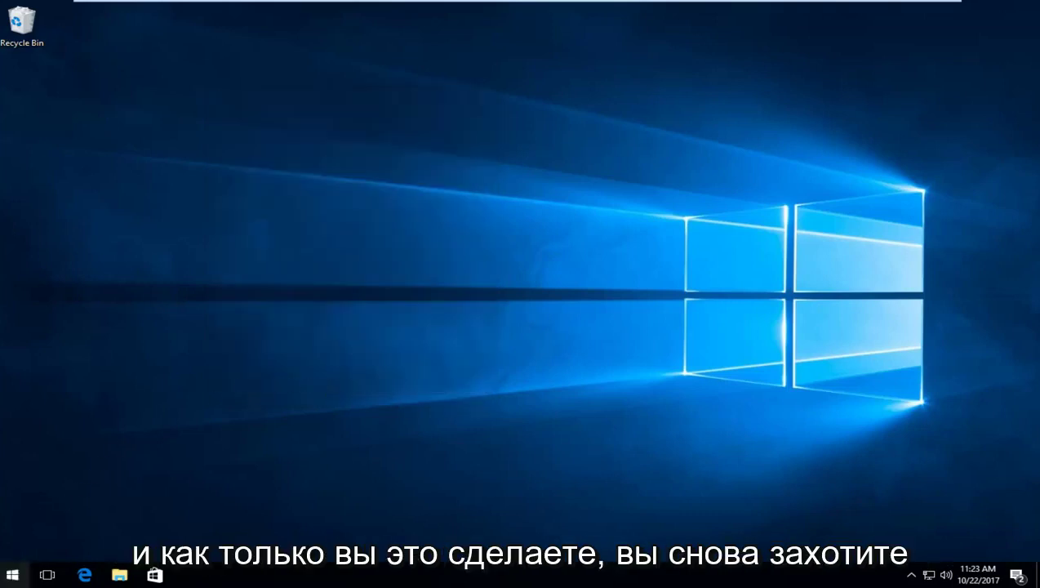
Search the system for "this pc" and open This PC.
left_click(12, 574)
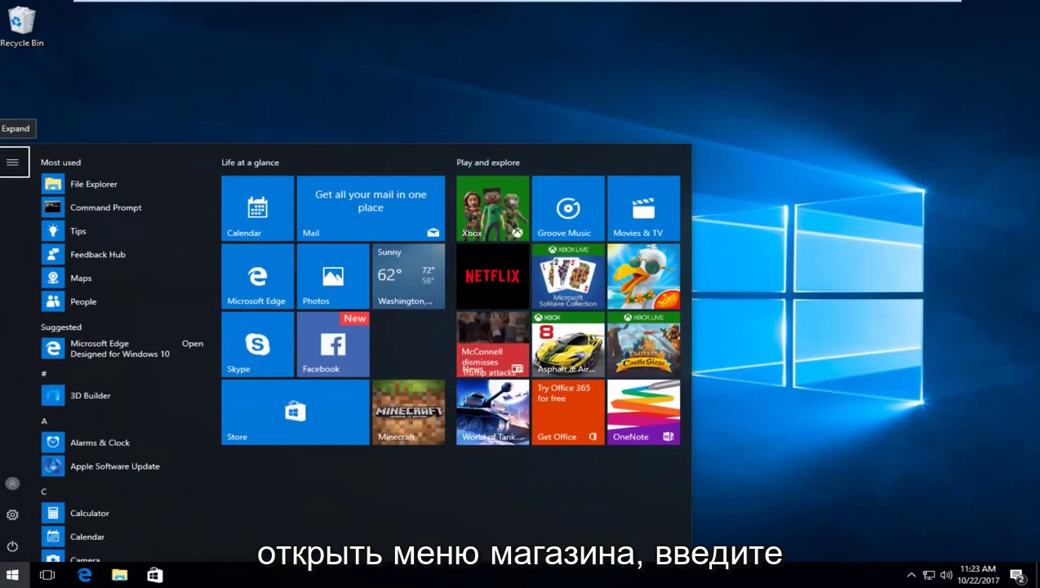
type("thic")
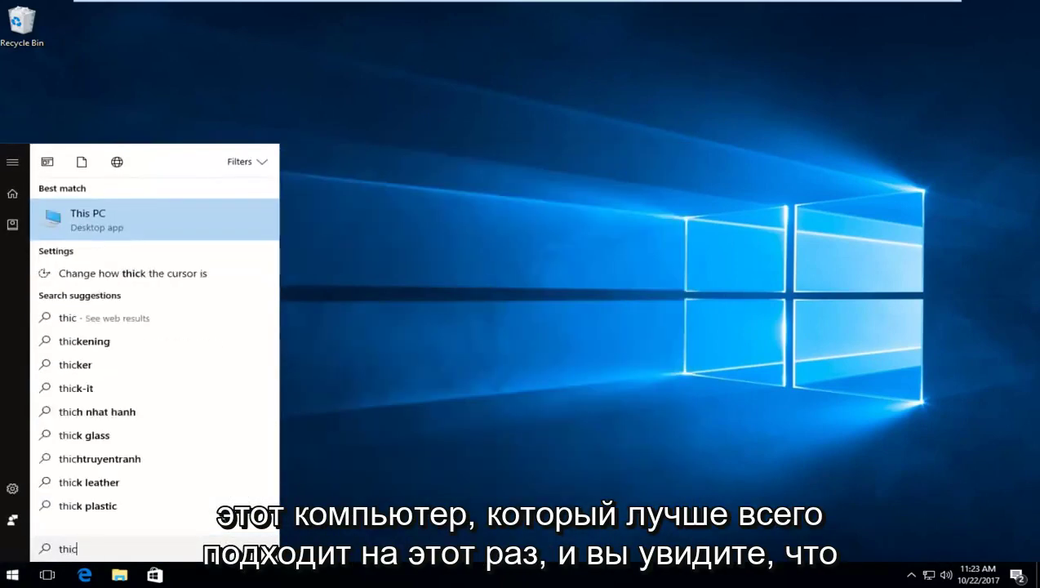
key("BackSpace")
type("s pc")
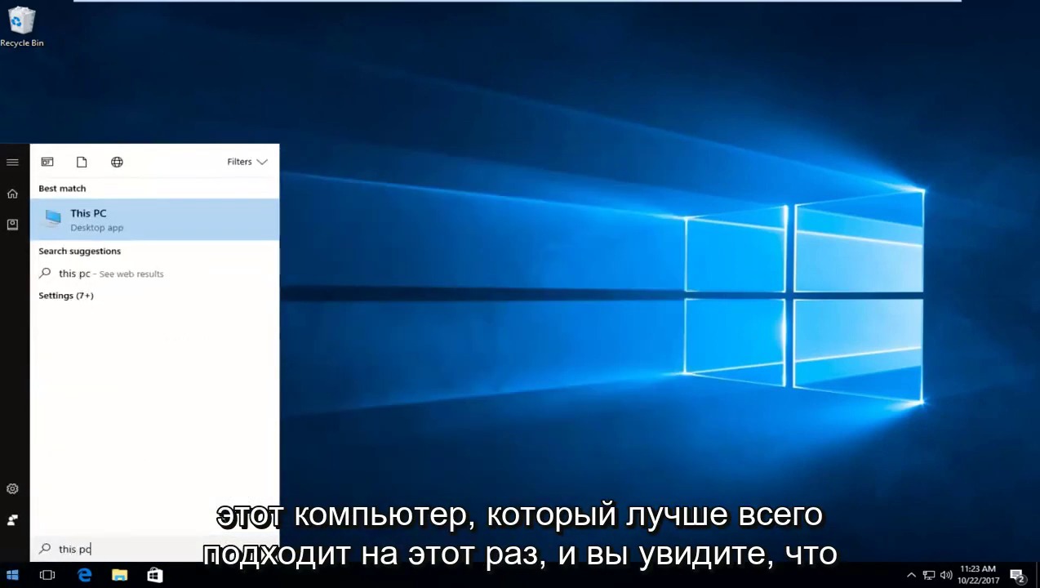
left_click(88, 230)
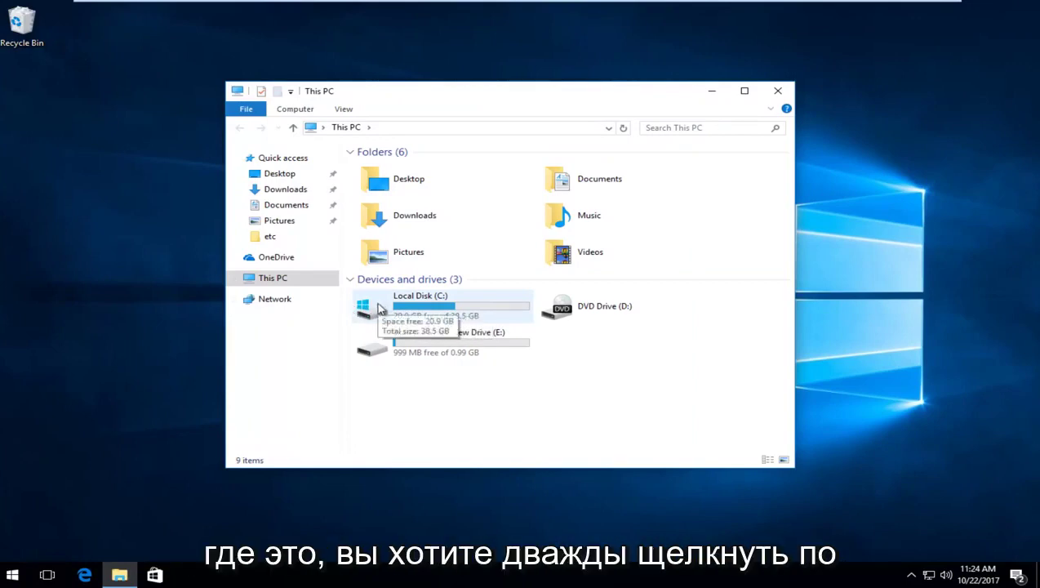
Go to the System32 folder inside the Windows folder on Local Disk (C:).
double_click(377, 308)
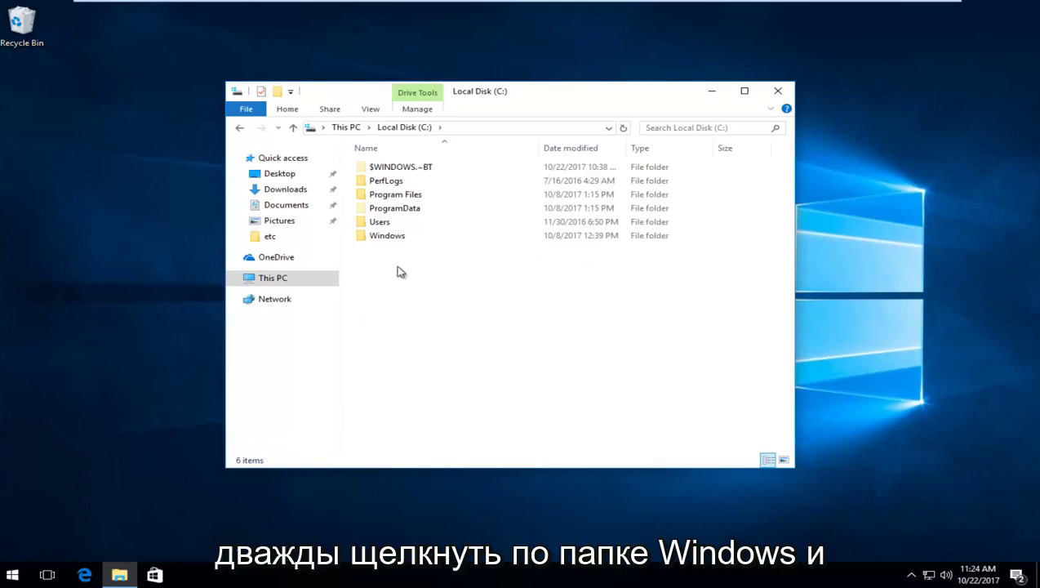
double_click(386, 236)
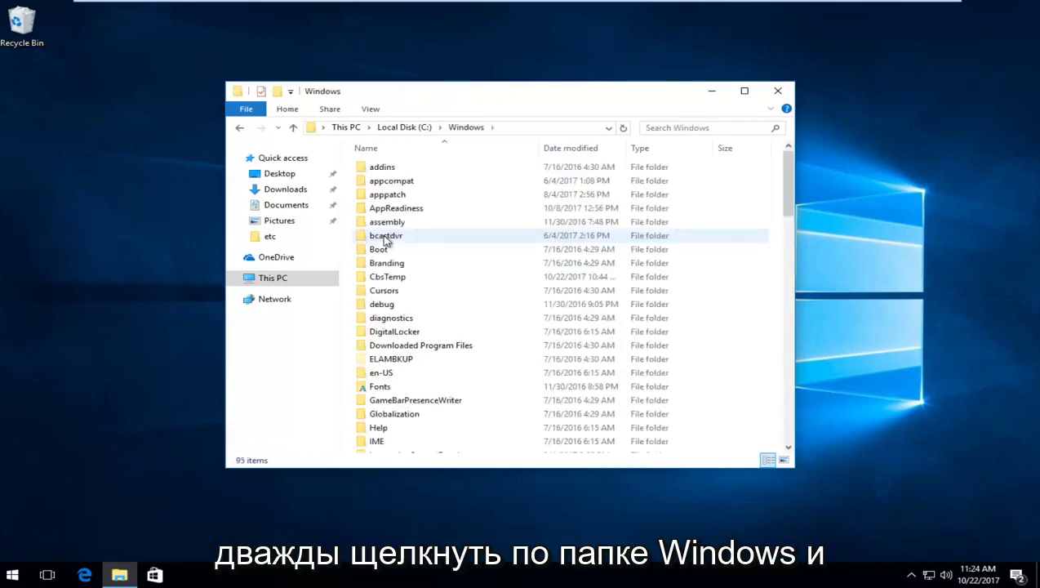
left_click_drag(788, 190, 800, 295)
scroll(441, 335, "down", 3)
left_click(381, 341)
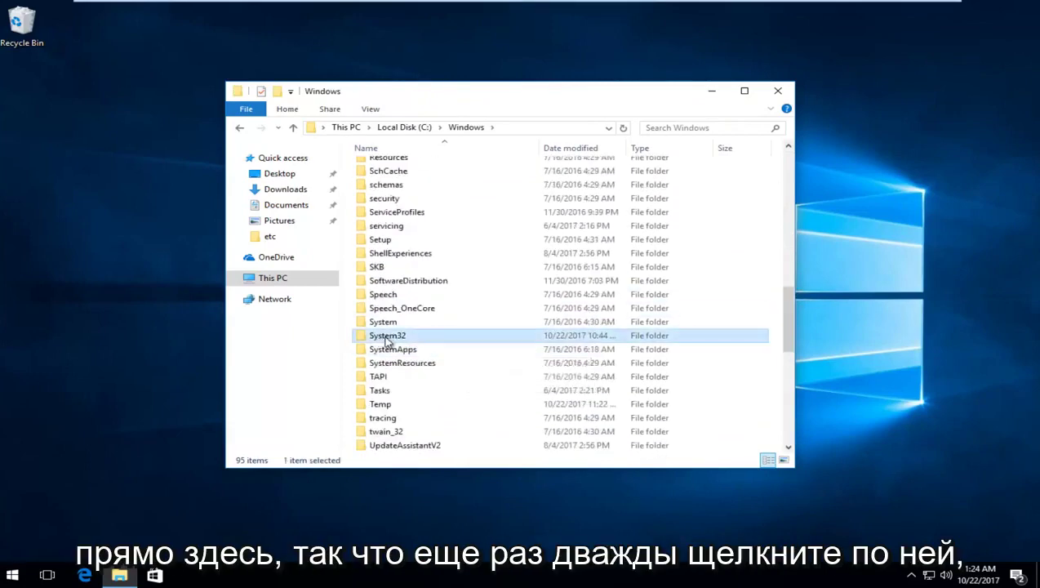
double_click(387, 336)
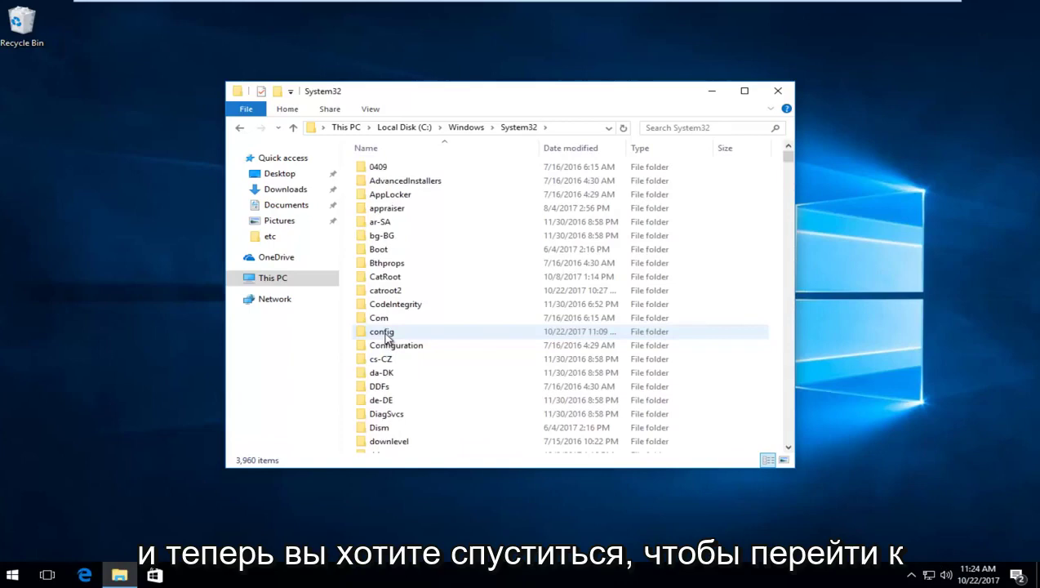
Open the drivers folder in System32 and go into its etc subfolder.
scroll(557, 292, "down", 20)
scroll(557, 292, "up", 20)
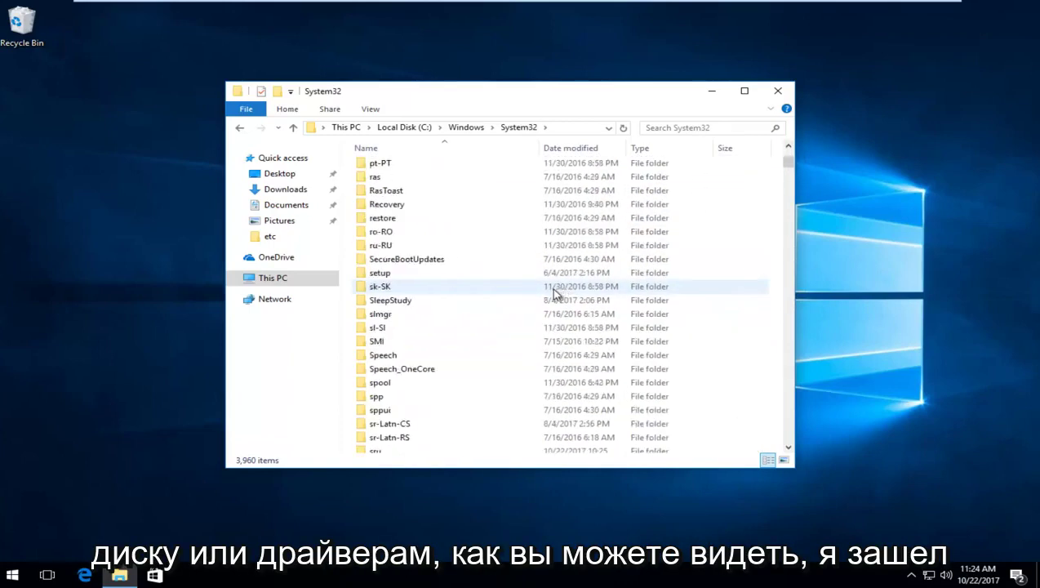
scroll(555, 292, "up", 12)
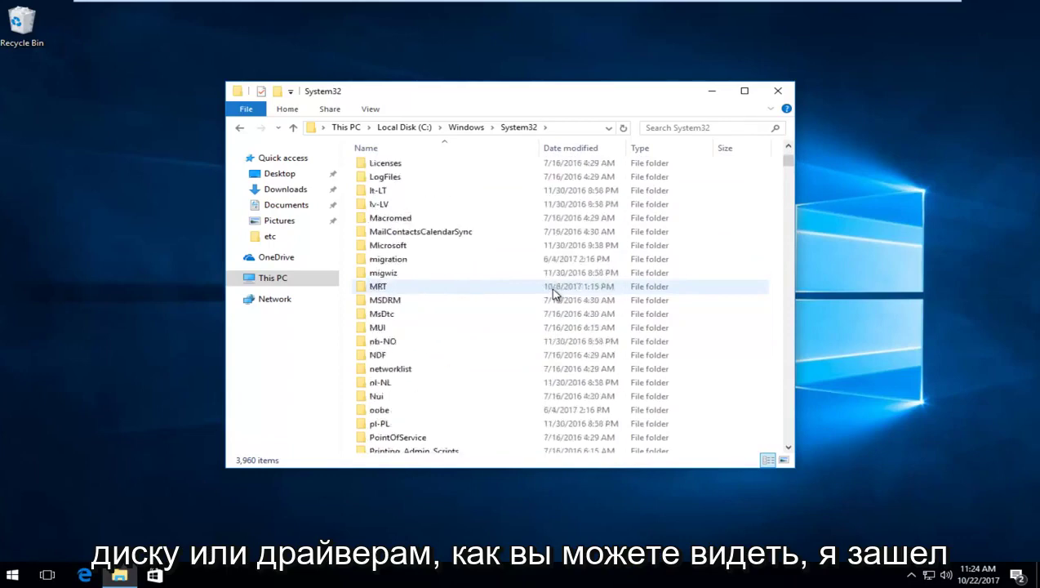
scroll(555, 292, "up", 13)
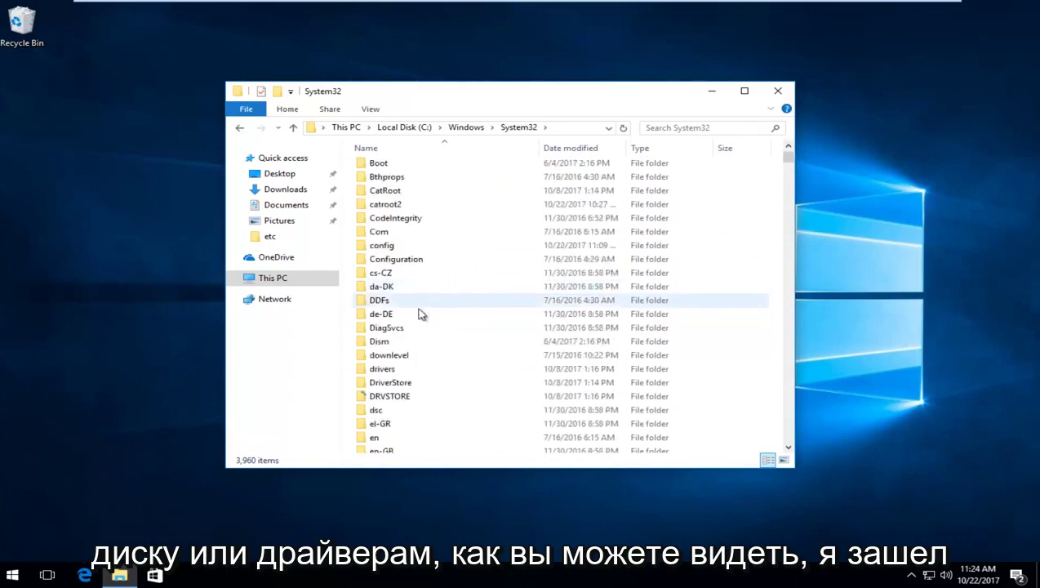
left_click(381, 373)
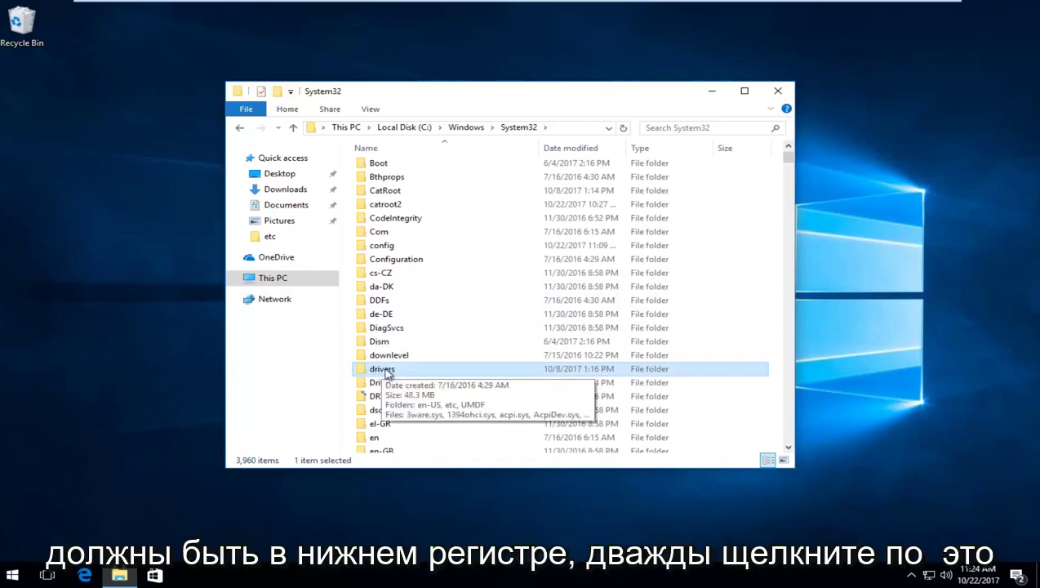
double_click(382, 369)
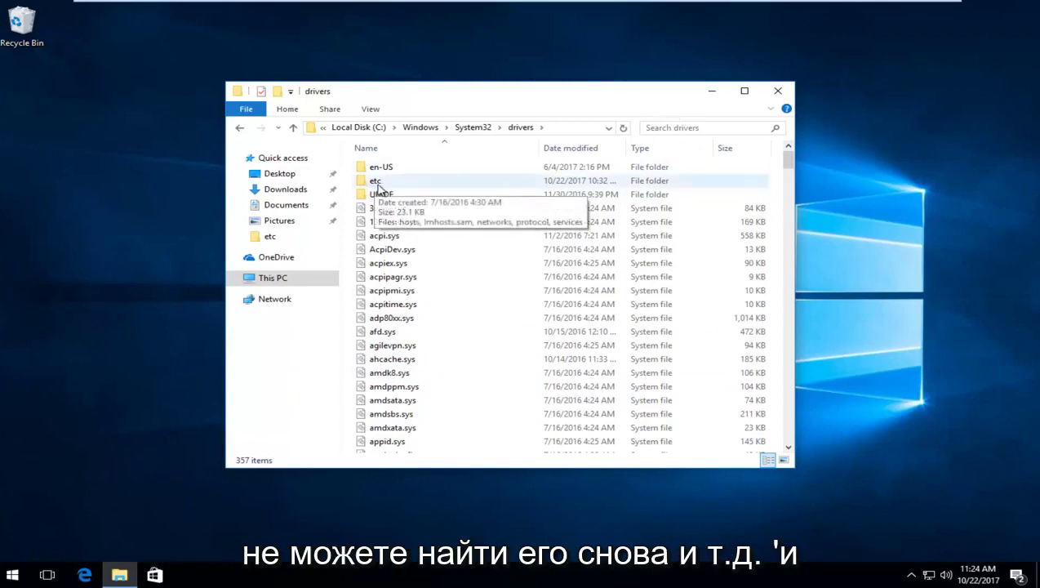
double_click(378, 183)
Copy the hosts file from the etc folder onto the desktop, keeping the folder window clear of the copy.
left_click(378, 168)
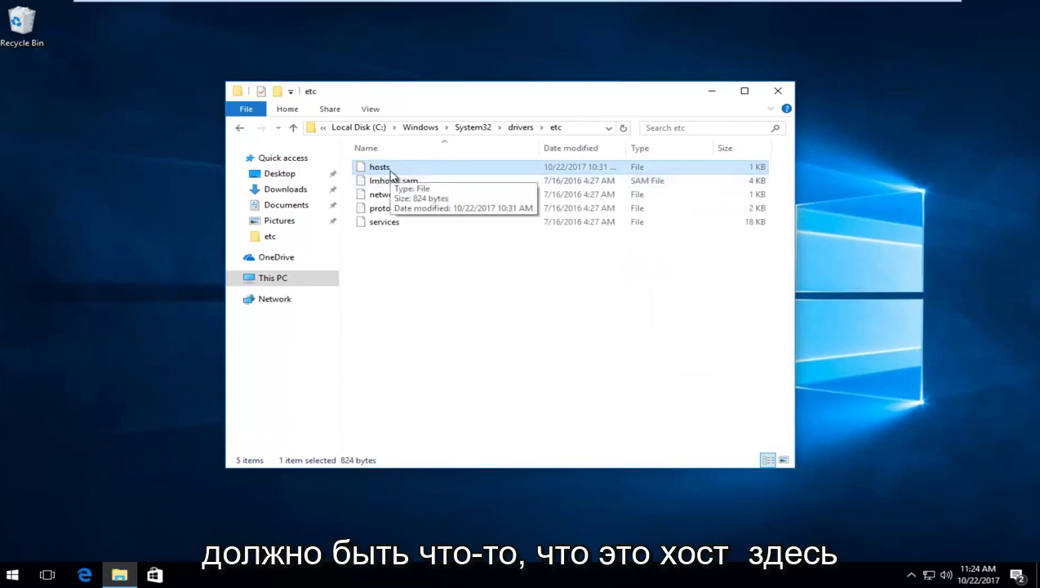
right_click(384, 172)
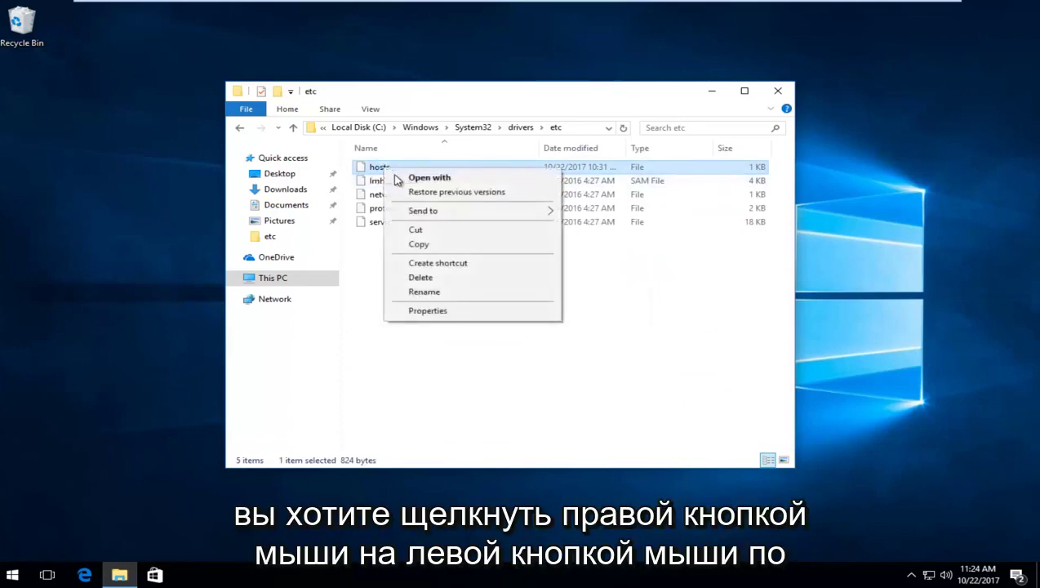
left_click(424, 245)
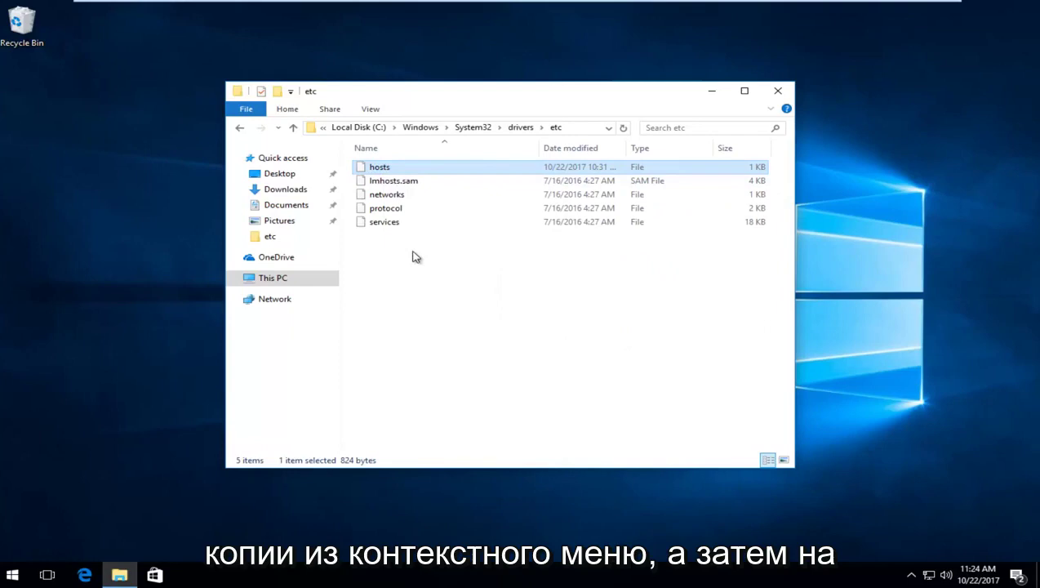
left_click(141, 187)
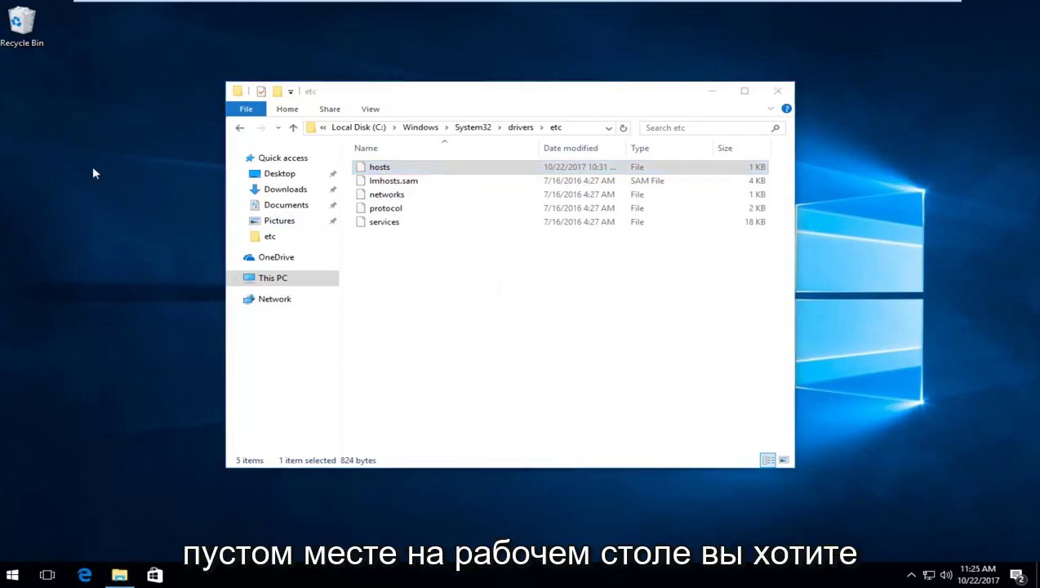
right_click(68, 113)
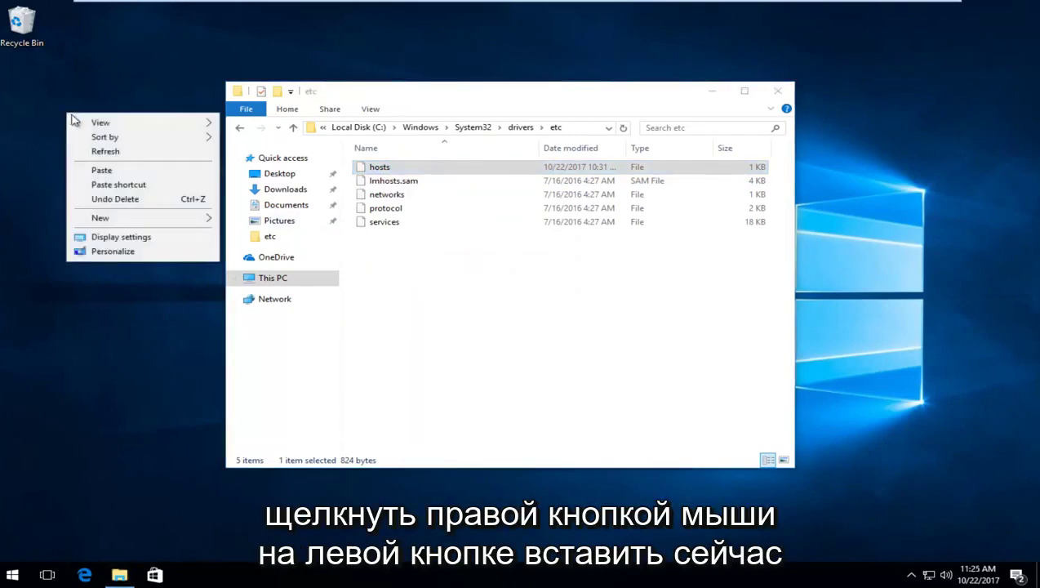
left_click(100, 170)
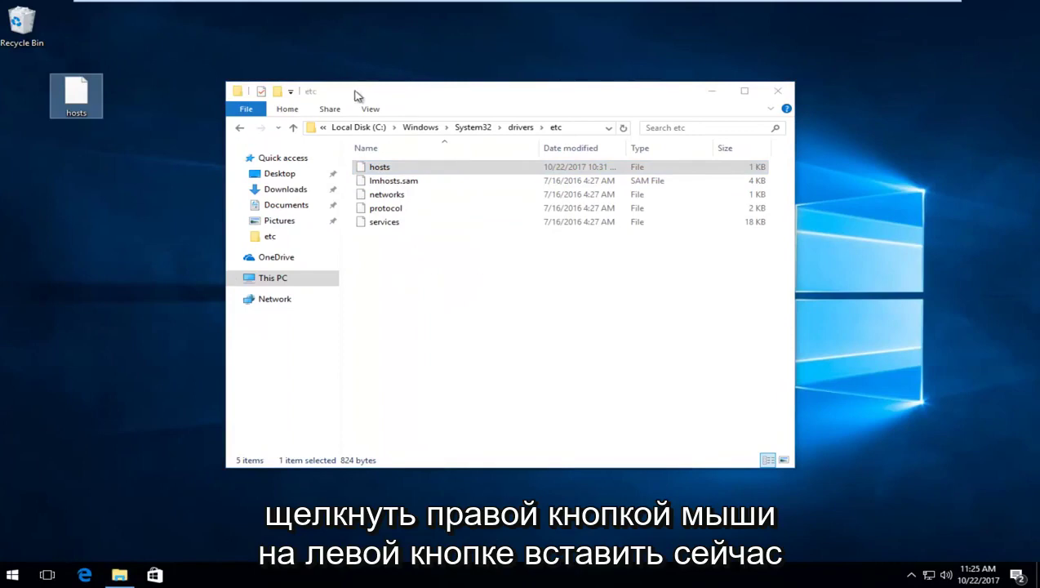
left_click_drag(356, 96, 518, 97)
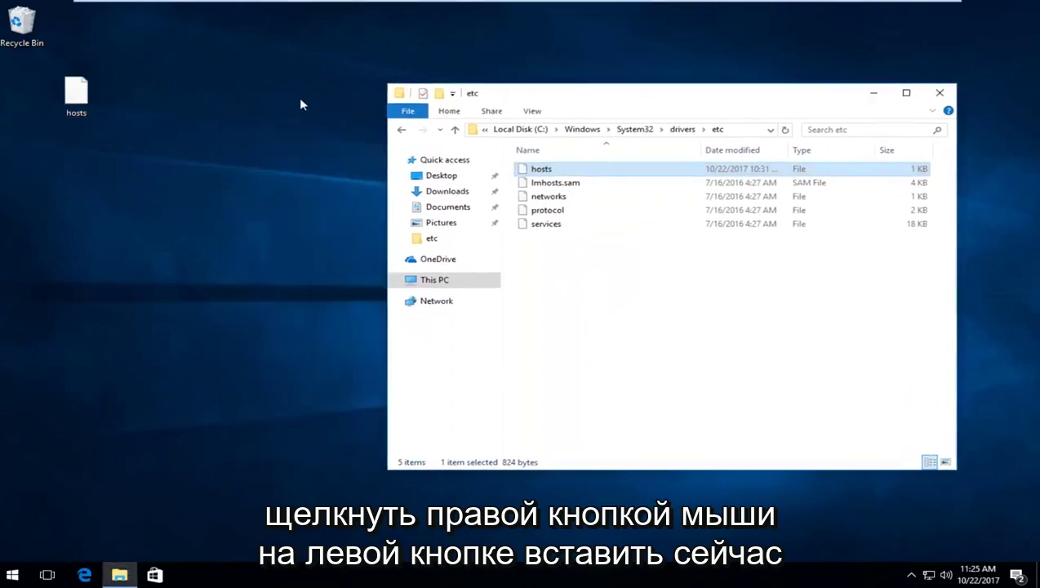
Open the desktop copy of the hosts file in Notepad.
double_click(78, 98)
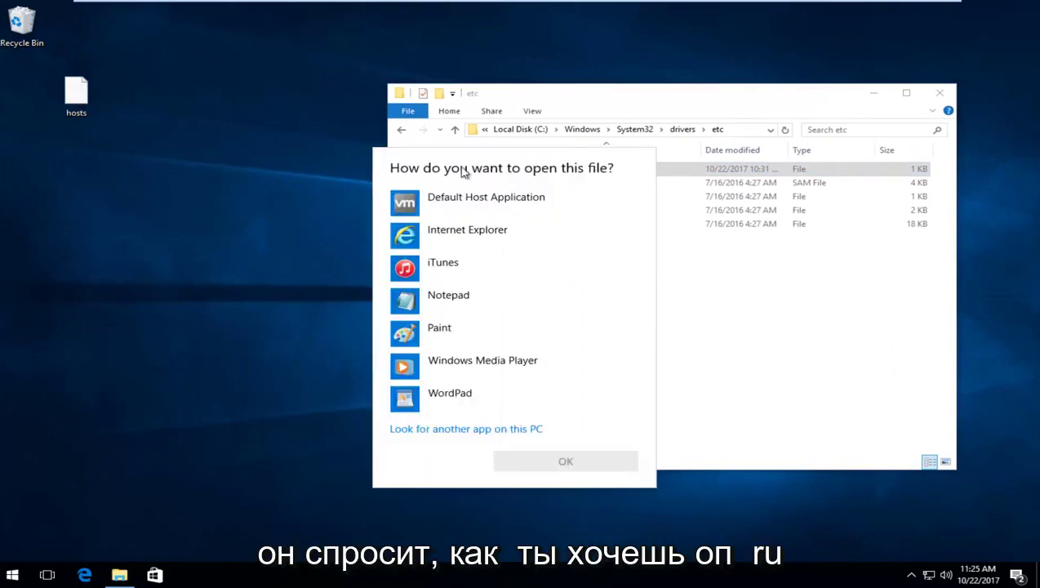
left_click(430, 304)
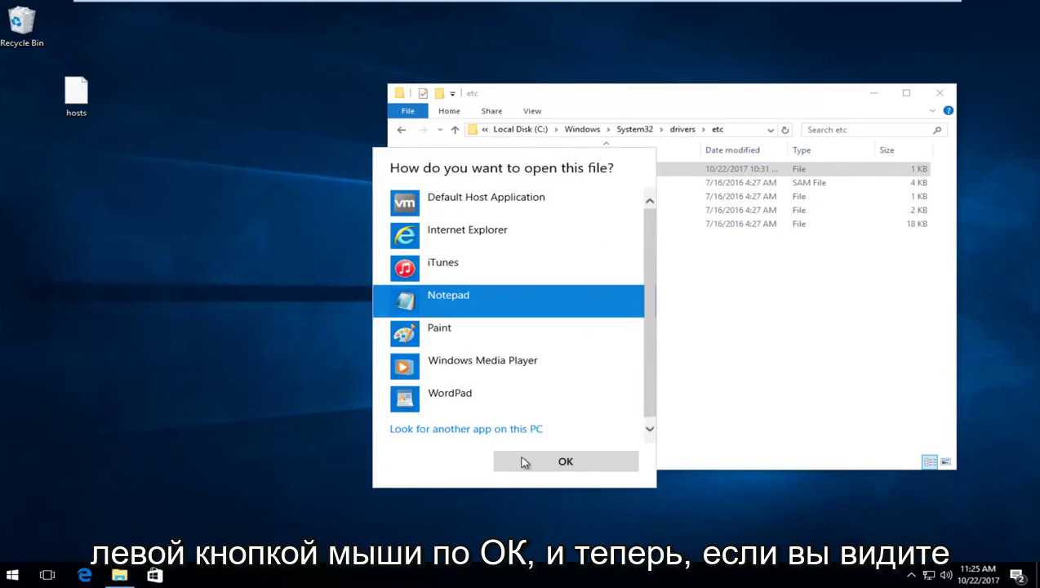
left_click(526, 460)
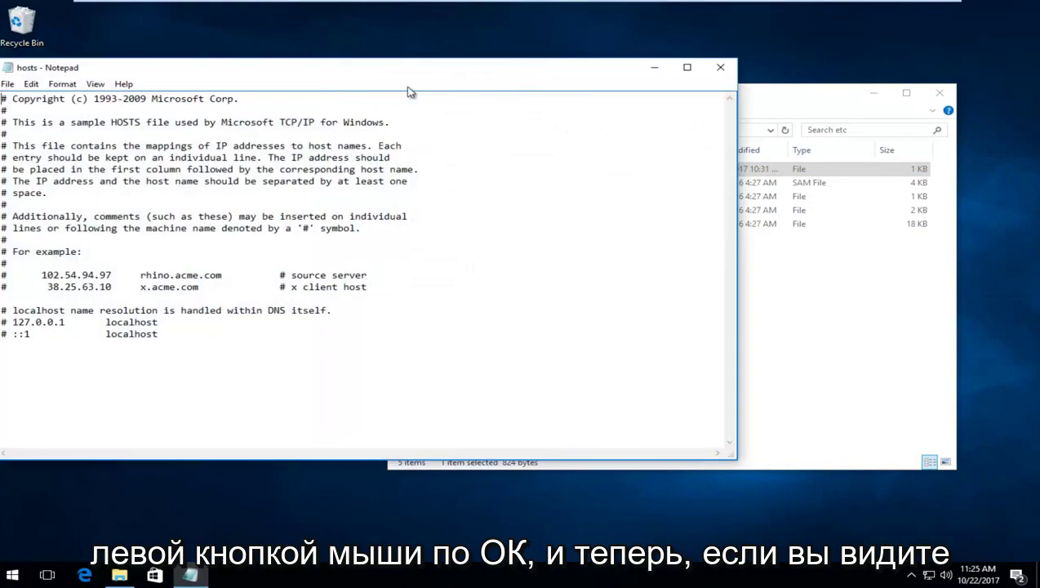
left_click_drag(430, 81, 574, 92)
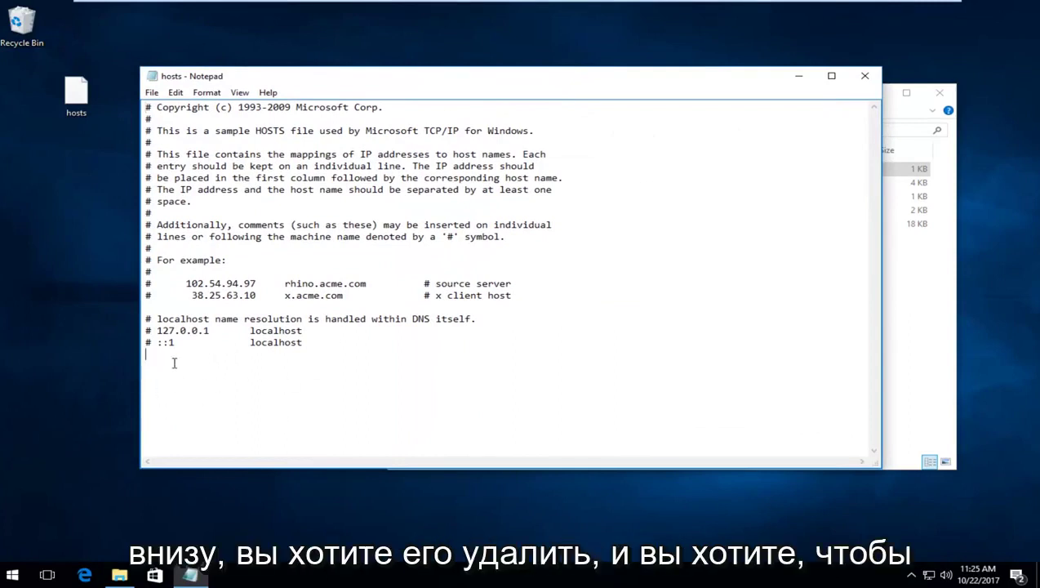
Enter a sample line "apple.c" below the localhost entries of the hosts file and delete it again.
left_click(264, 416)
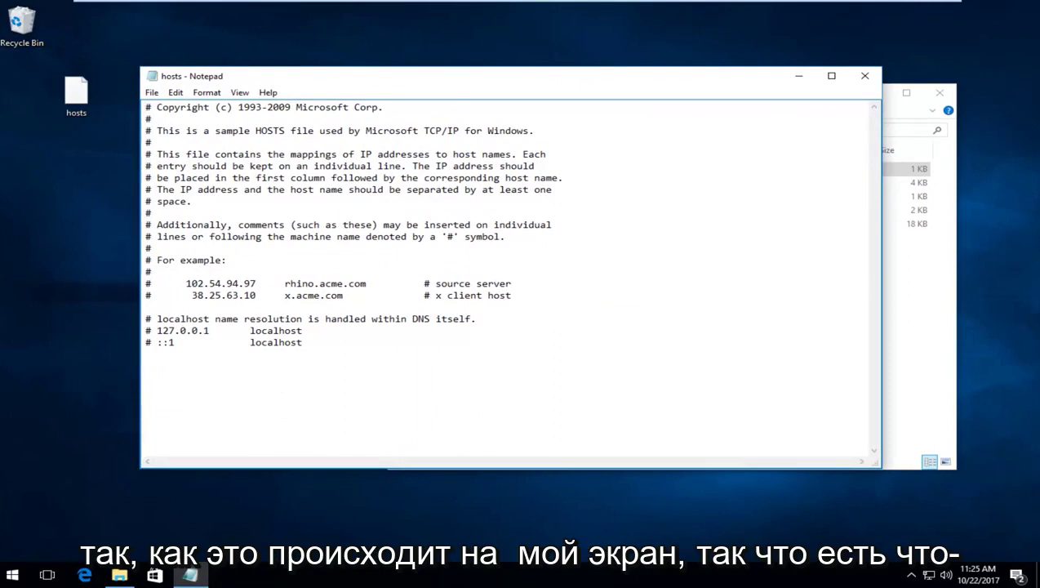
type("apple.c")
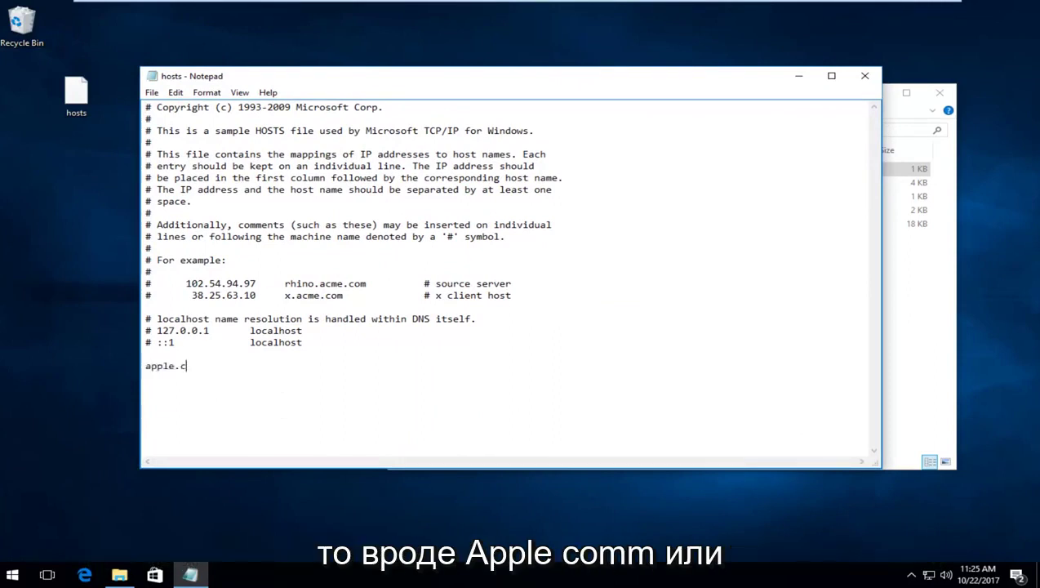
key("BackSpace")
key("BackSpace")
key("BackSpace")
key("BackSpace")
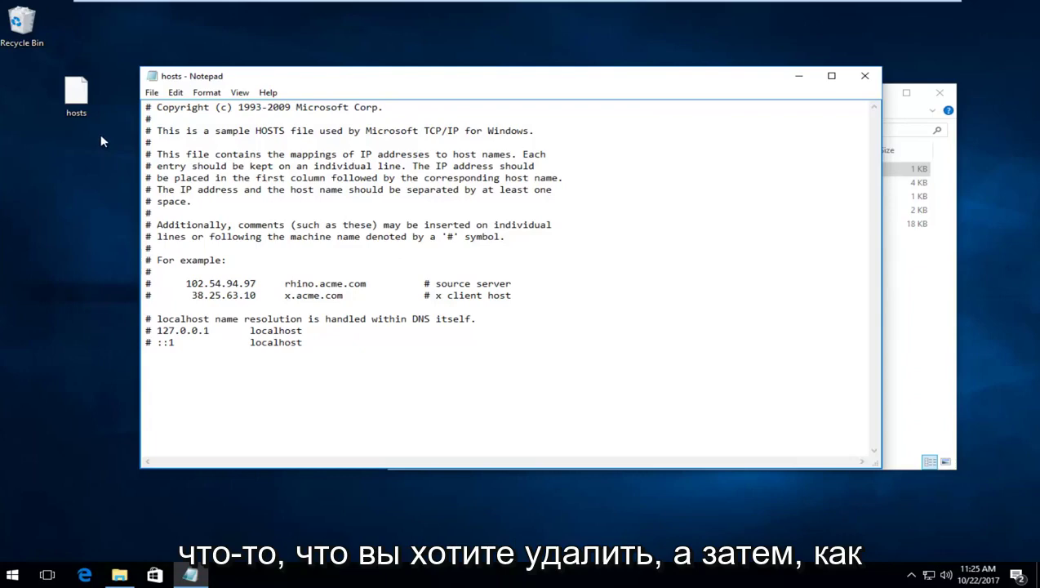
Save the desktop copy of the hosts file and close it.
left_click(152, 92)
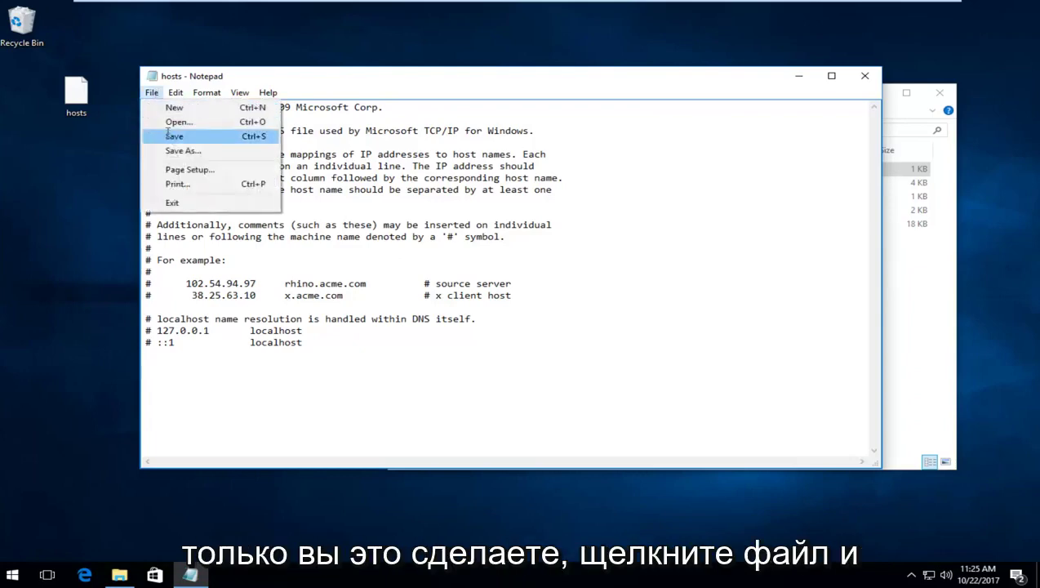
left_click(173, 135)
left_click(865, 76)
left_click(164, 110)
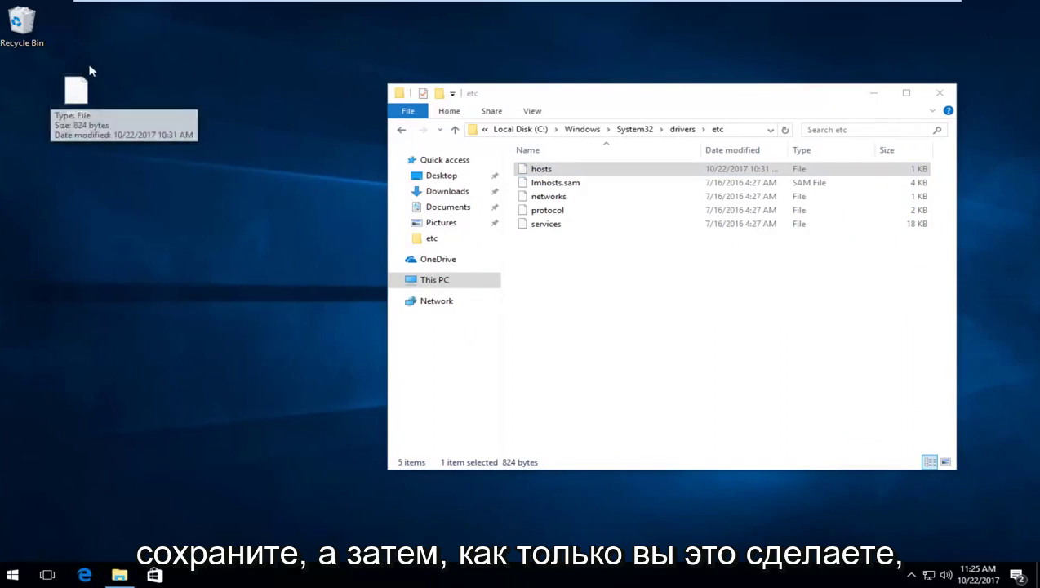
Move the hosts file from the desktop into the etc folder, replacing the existing file with administrator permission.
left_click(71, 97)
left_click_drag(81, 95, 581, 257)
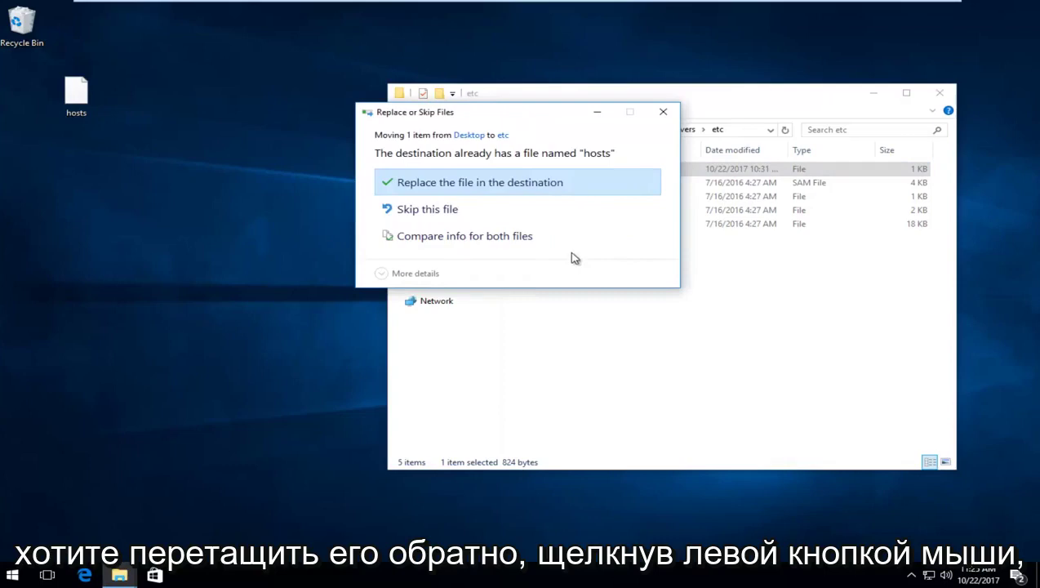
left_click(422, 184)
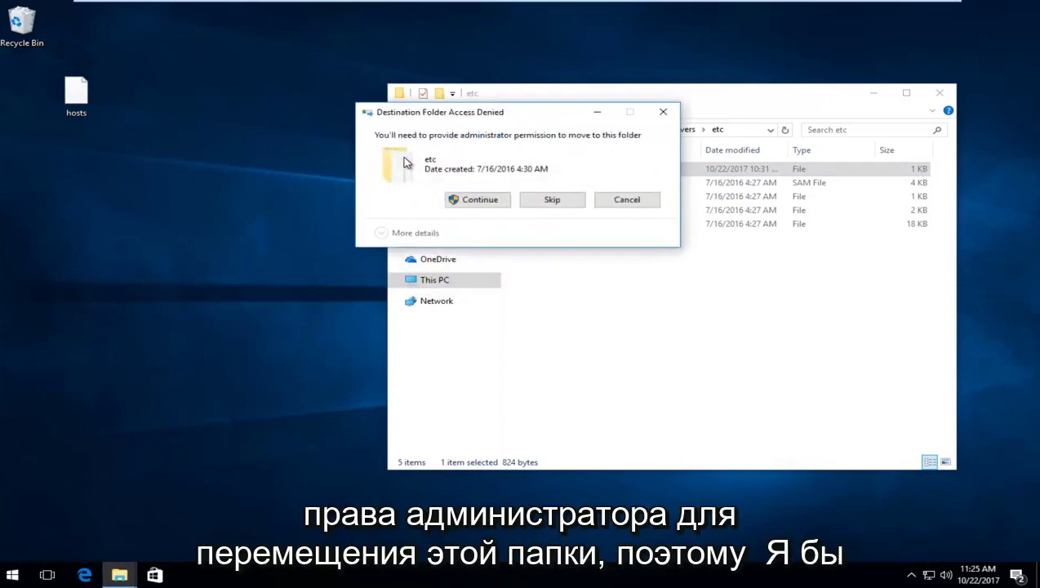
left_click(487, 201)
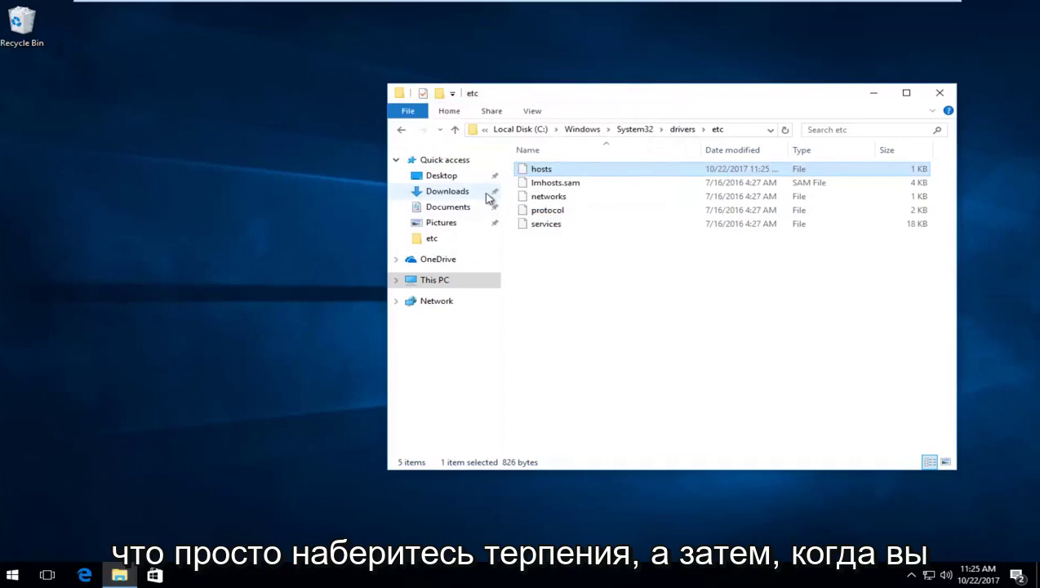
left_click_drag(706, 99, 593, 95)
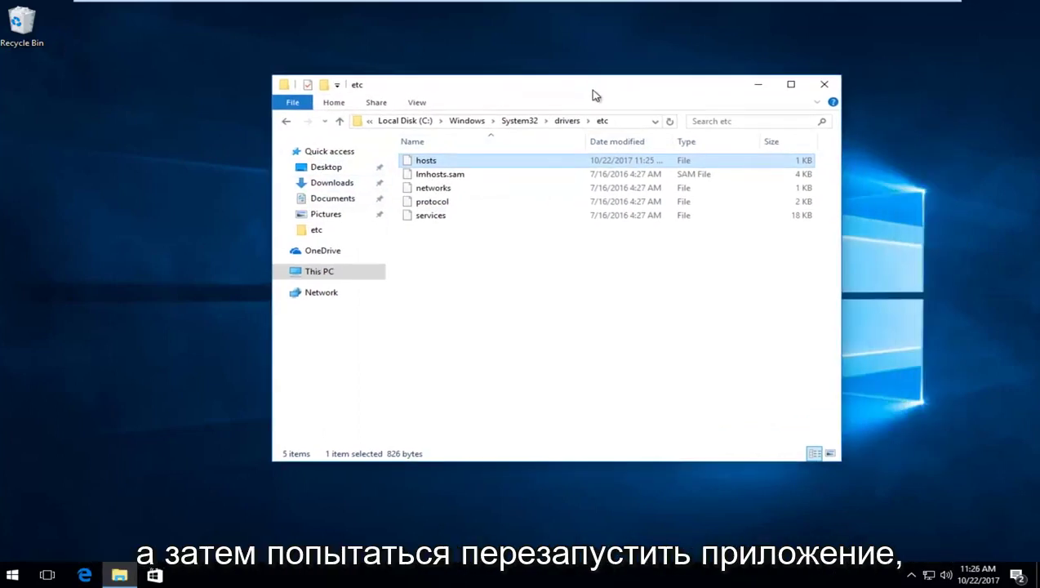